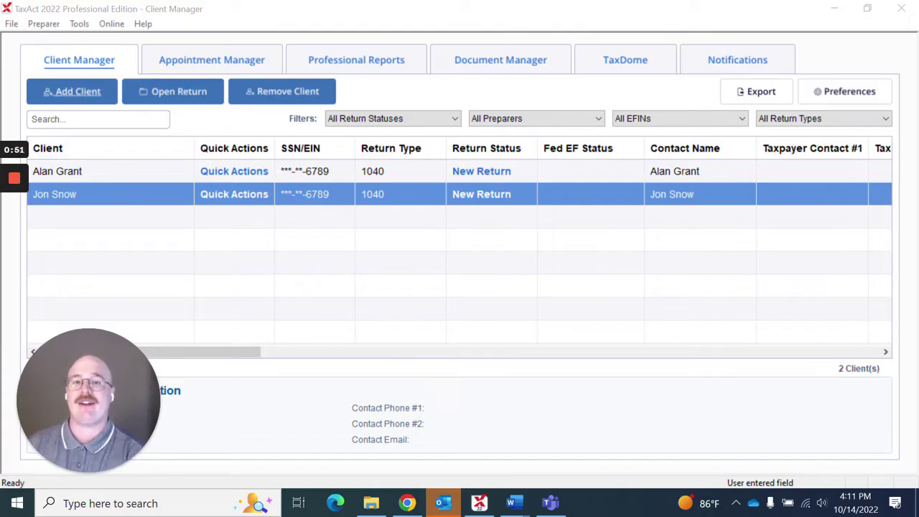
Review the 1040 Individual master forms and reach the Add Client prompt for a new 2022 client
click(11, 25)
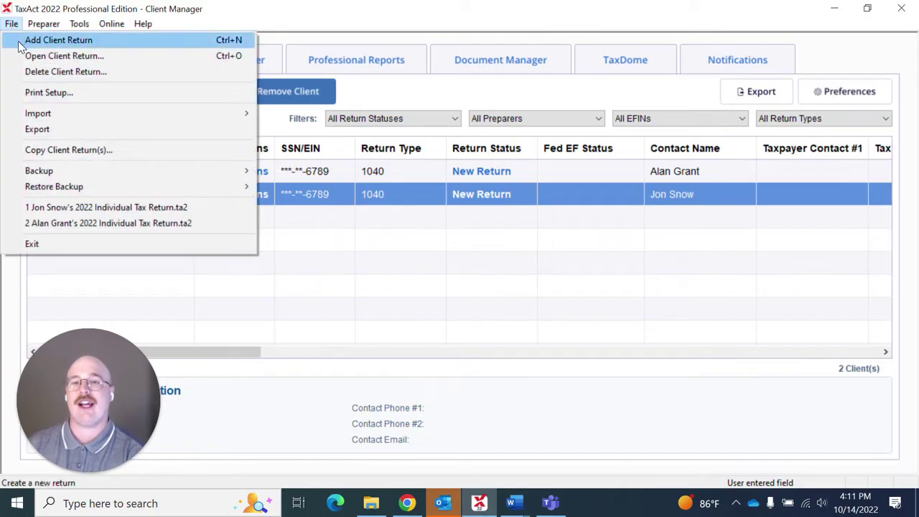
click(225, 14)
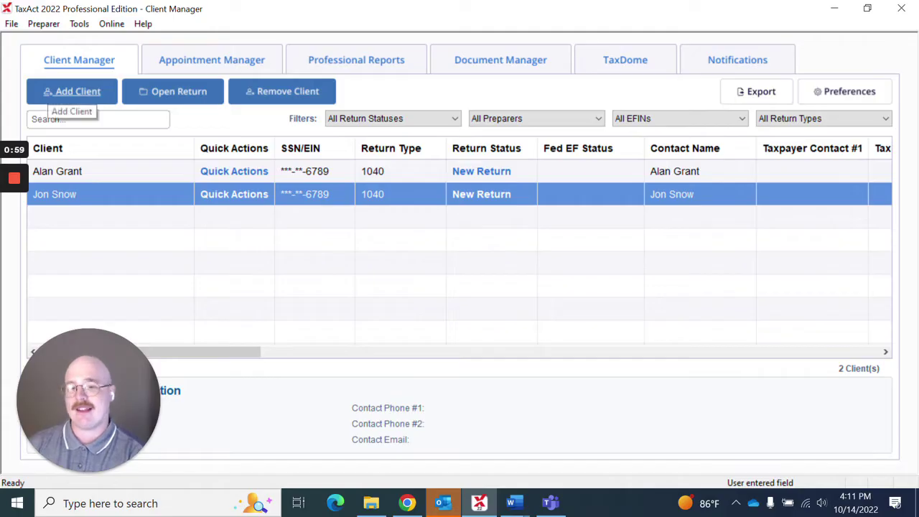
click(72, 91)
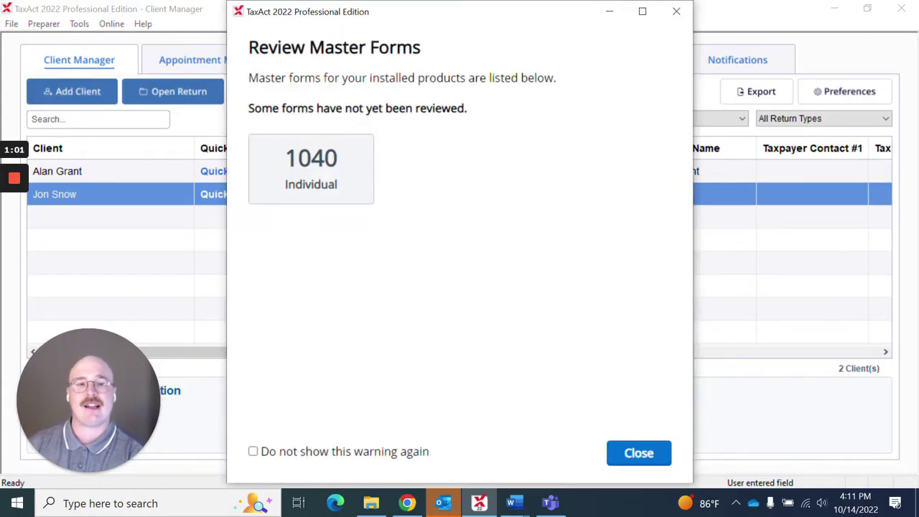
click(359, 174)
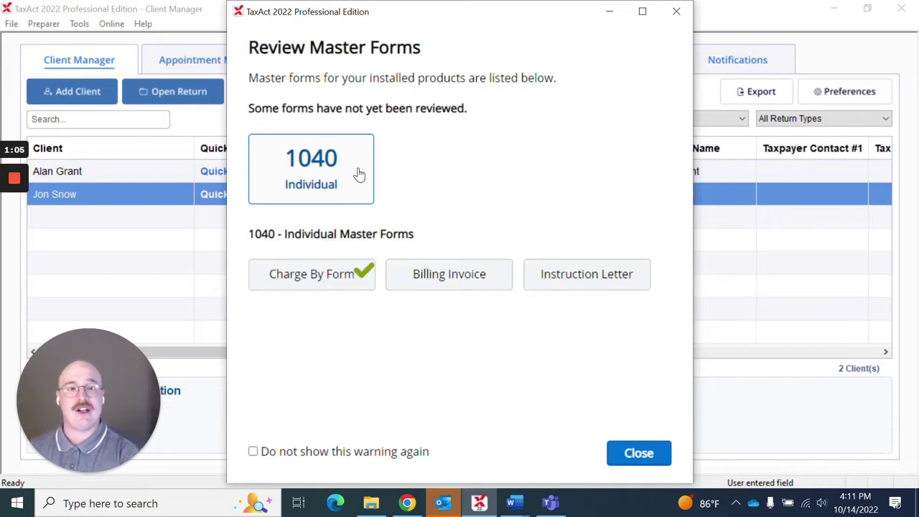
click(616, 454)
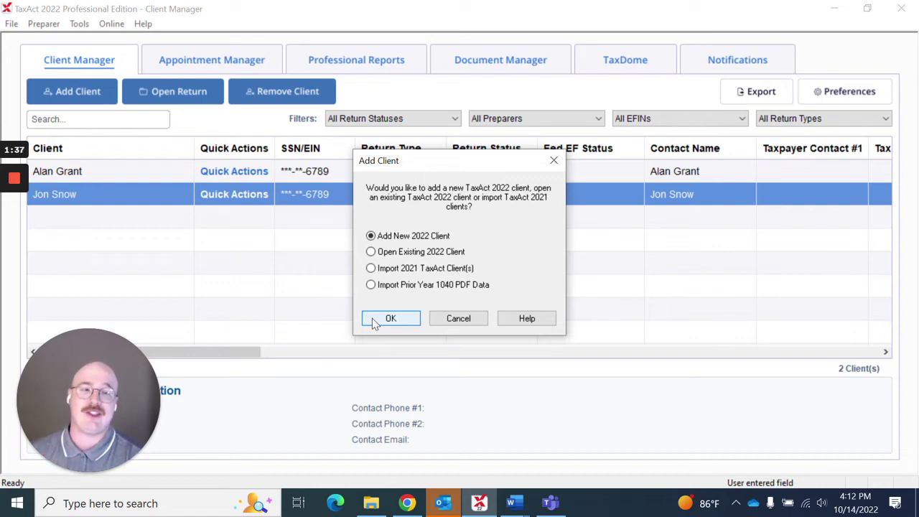
Confirm adding a new 2022 client and enter the taxpayer's first name, last name and SSN
click(375, 325)
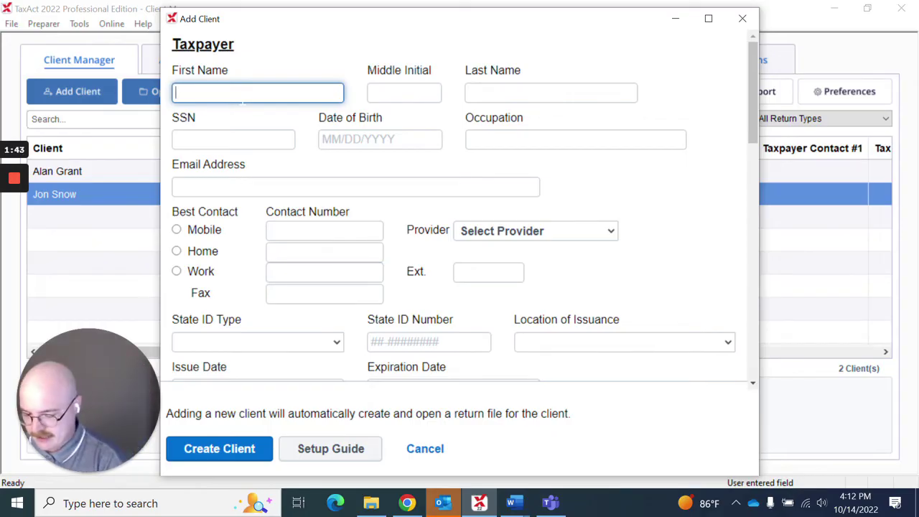
text(E)
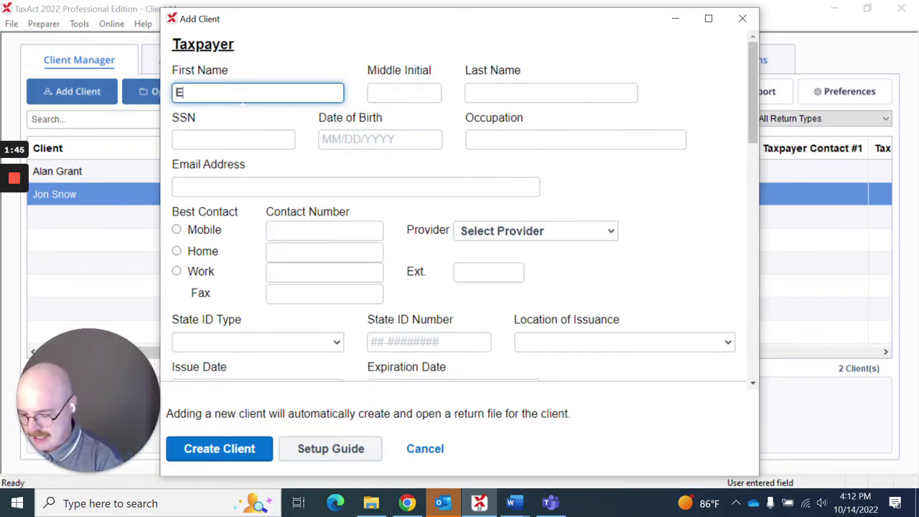
text(llie)
key(Tab)
key(Tab)
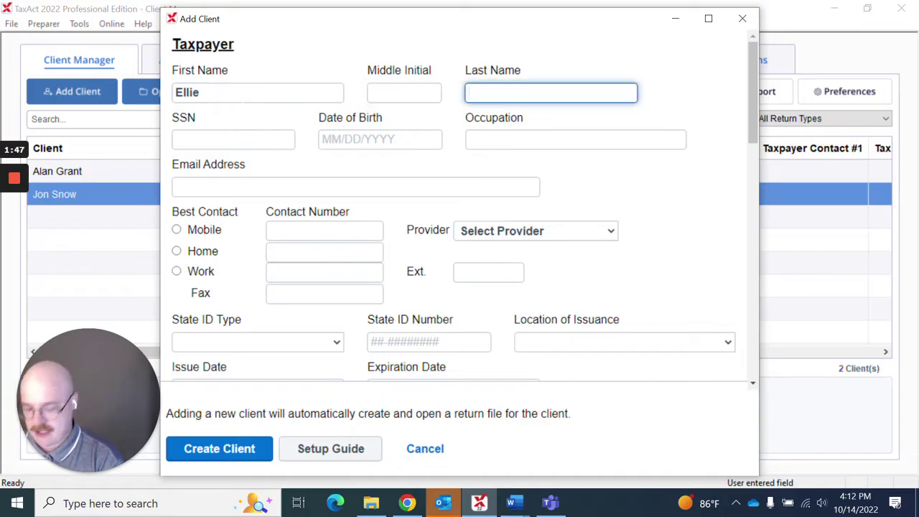
text(Sattler)
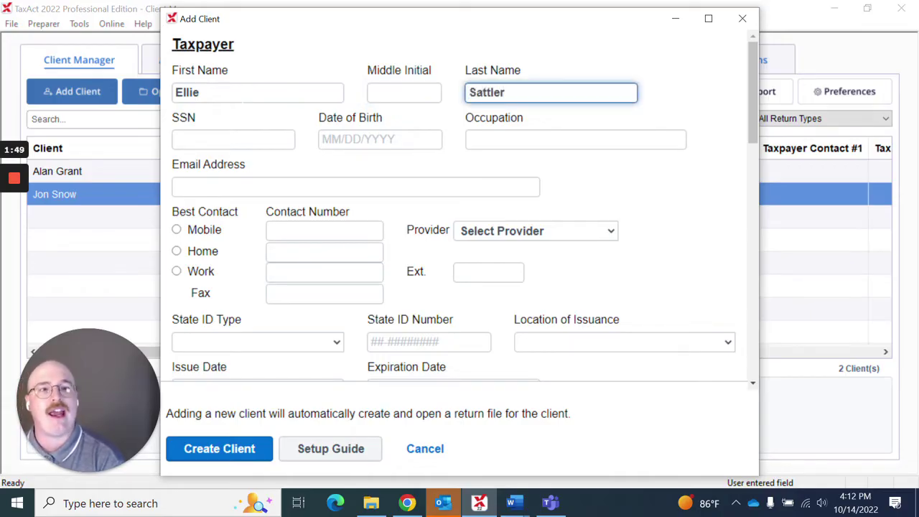
key(Tab)
text(123-45-6789)
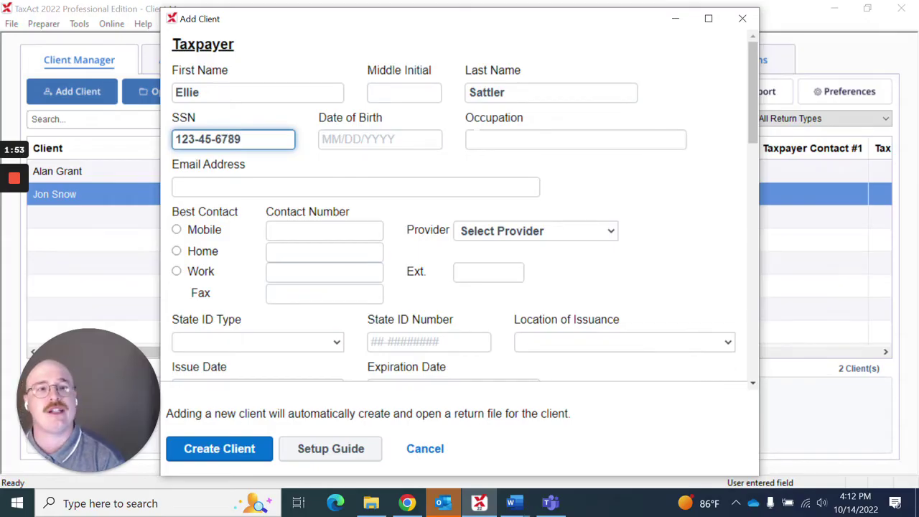
Create the client and its return, continuing with the evaluation edition
scroll(452, 216, down, 10)
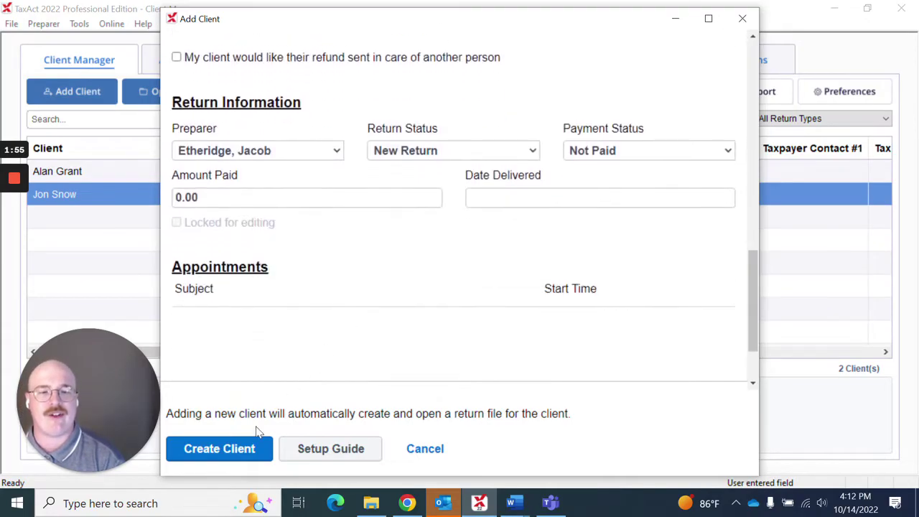
scroll(298, 307, down, 1)
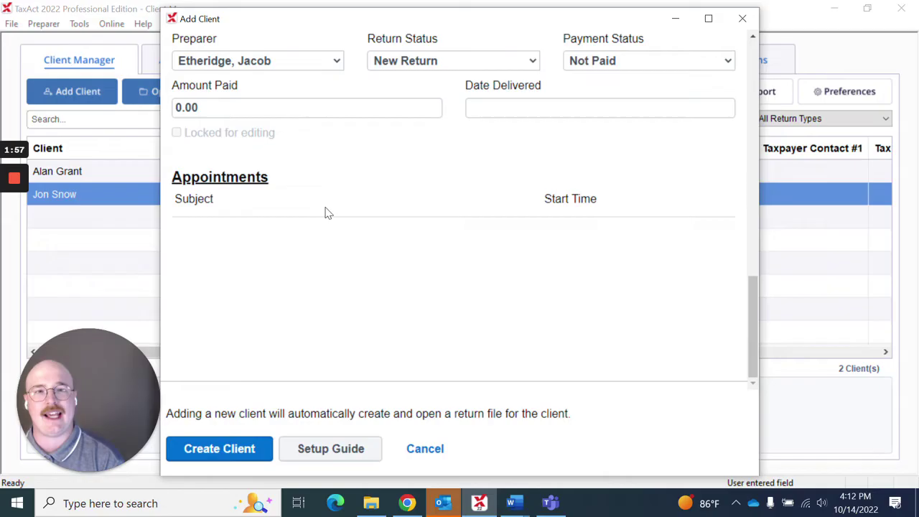
scroll(324, 211, up, 4)
scroll(313, 213, down, 3)
scroll(324, 211, up, 5)
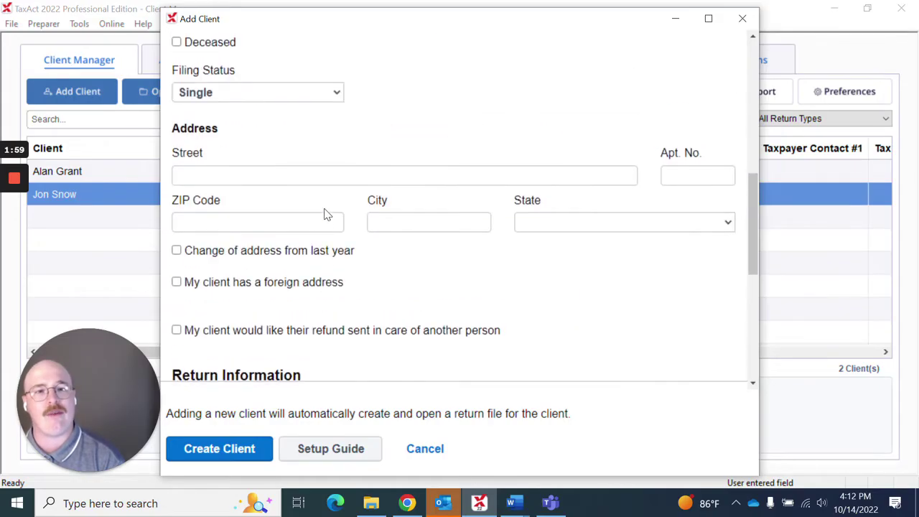
click(206, 457)
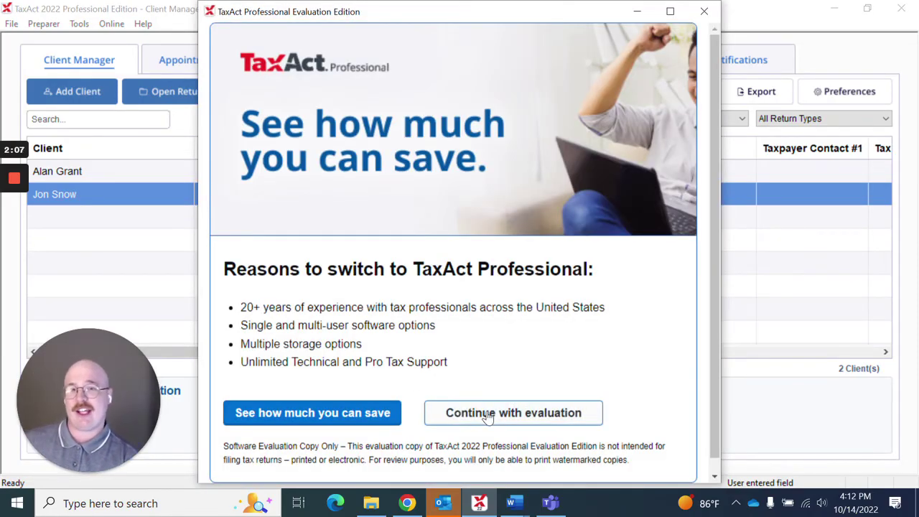
click(487, 413)
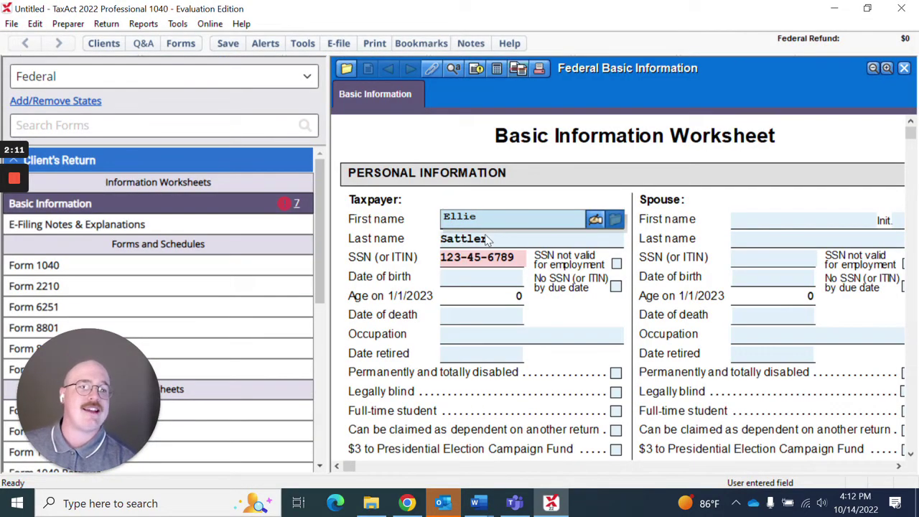
Check the taxpayer's name fields and collapse, then re-expand, the Client's Return forms list
click(486, 239)
click(475, 218)
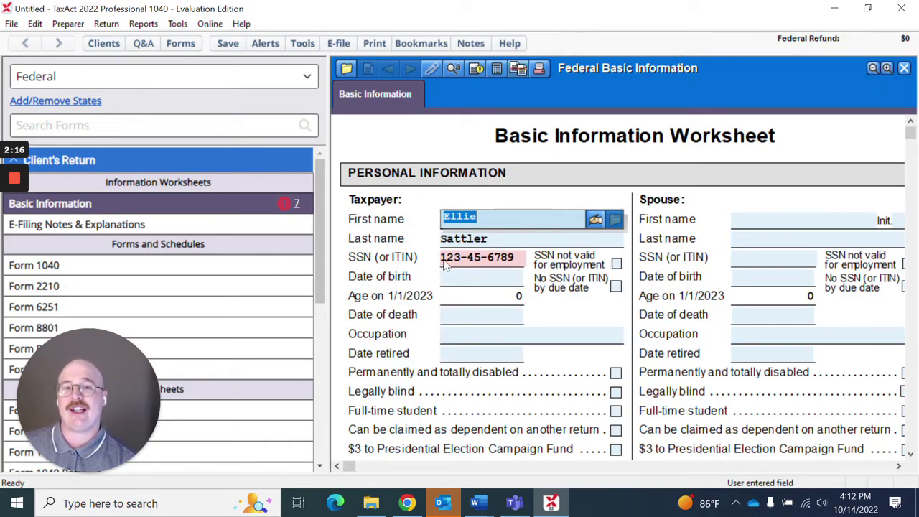
click(117, 170)
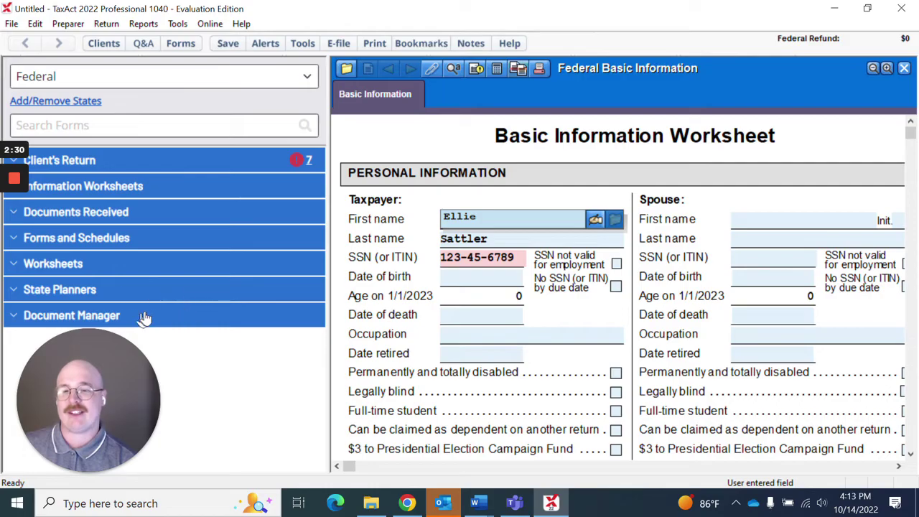
click(106, 163)
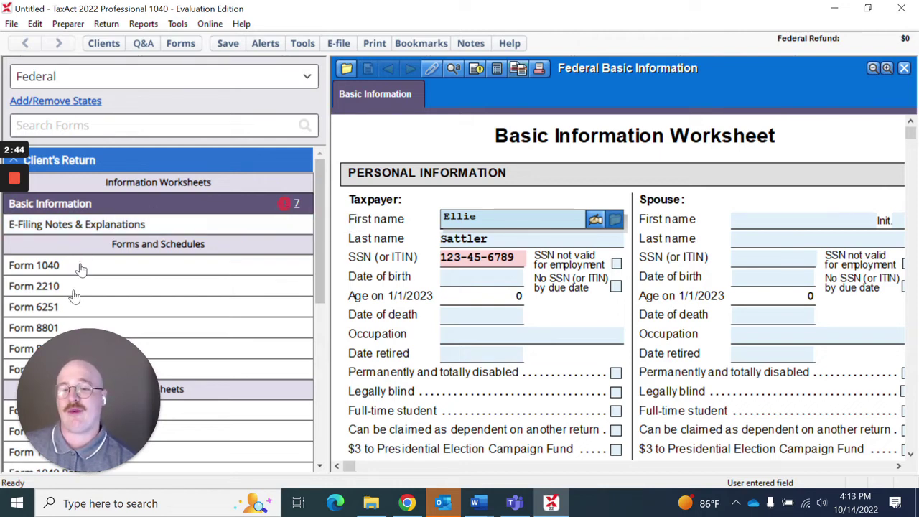
click(92, 161)
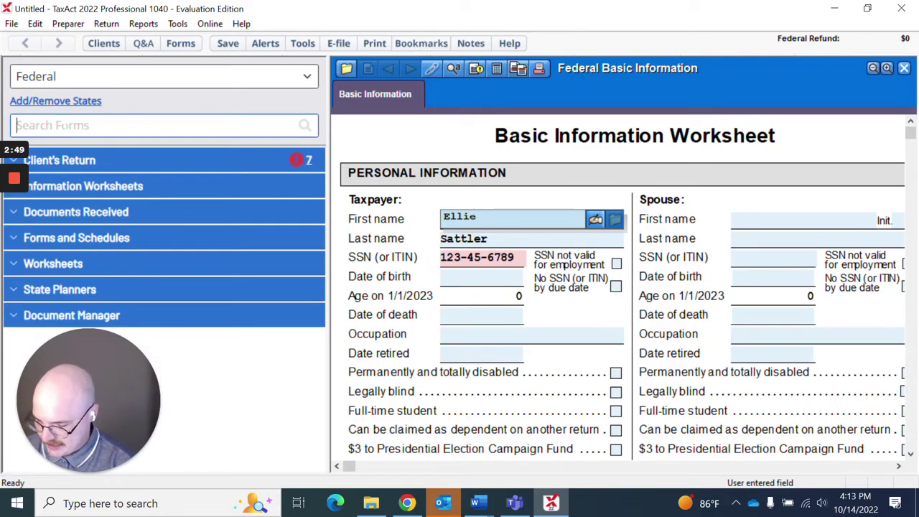
Search the forms for W-2 and open a new Form W-2
text(W-2)
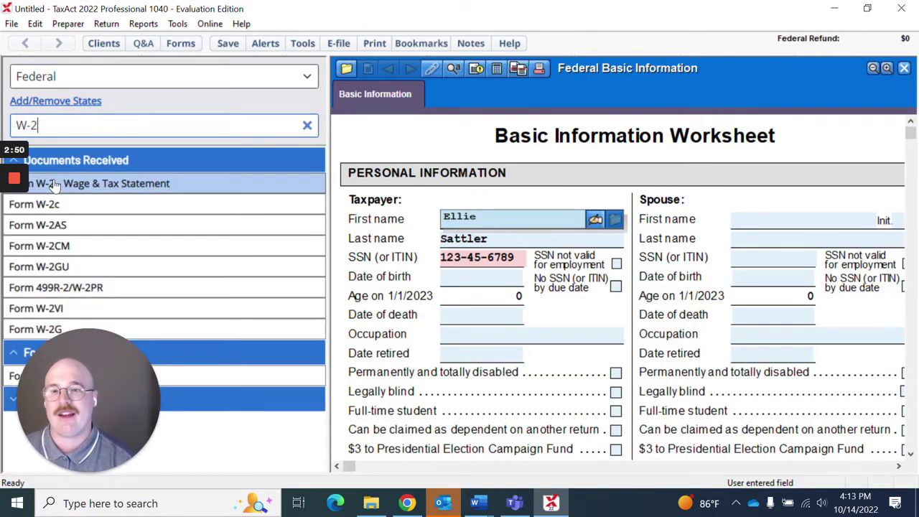
double_click(55, 184)
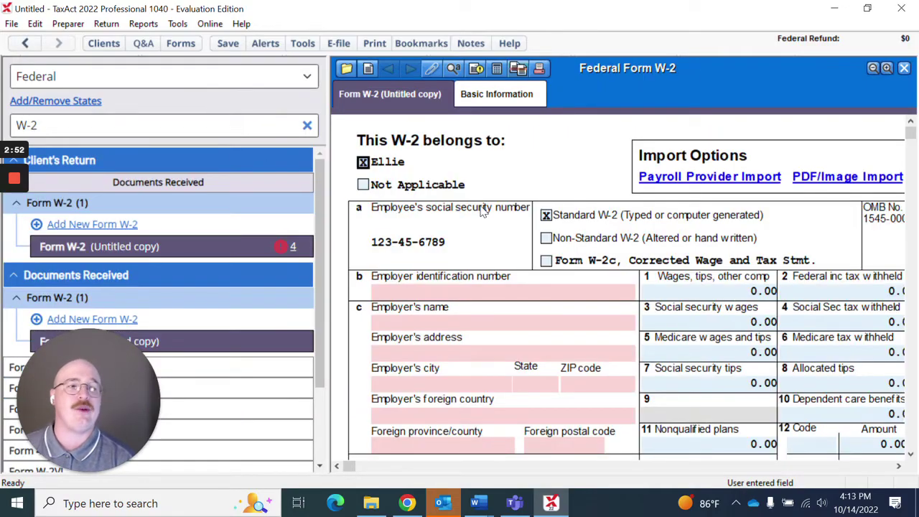
mouse_move(413, 292)
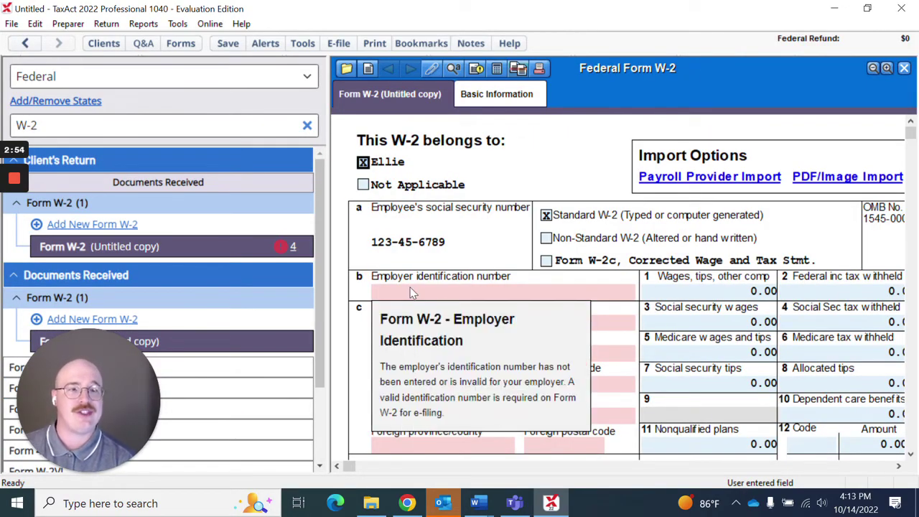
scroll(474, 259, down, 4)
scroll(477, 261, up, 4)
Enter employer name Jurassic Park and the employer's address, then add a second Form W-2
click(397, 324)
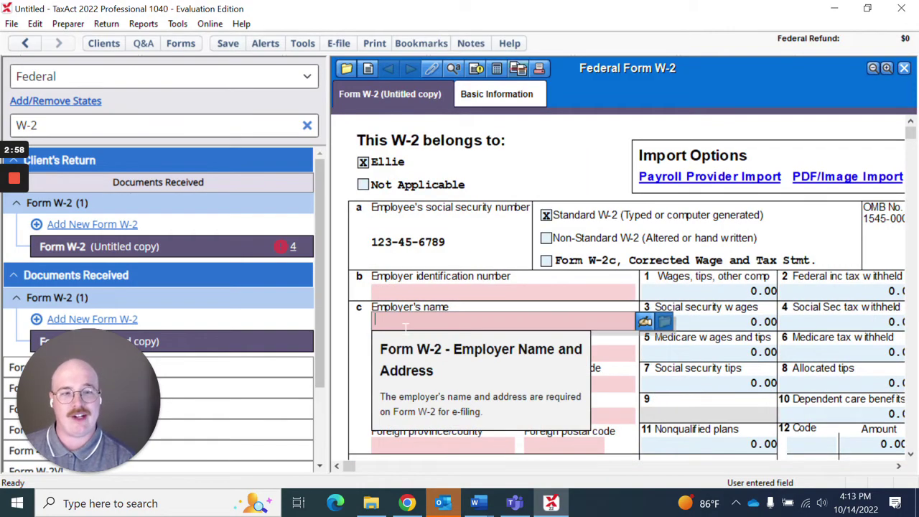
text(Jurass)
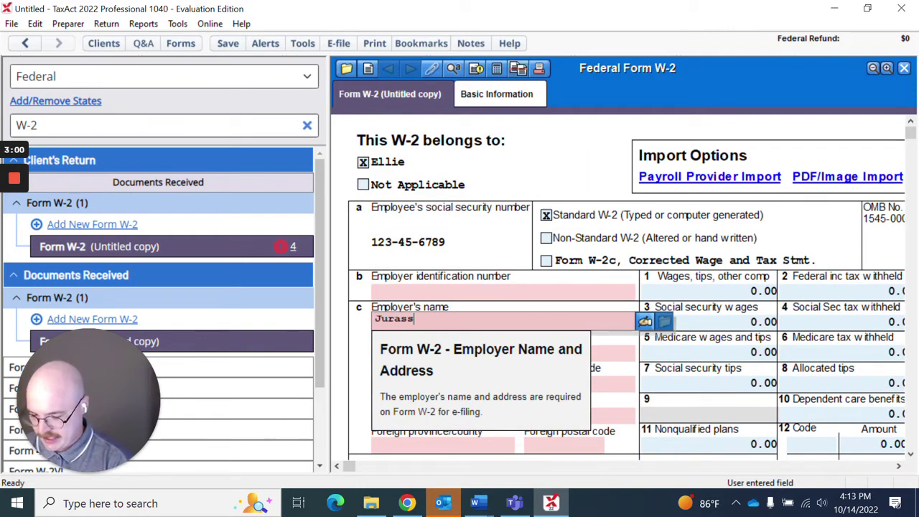
text(ic Park)
key(Tab)
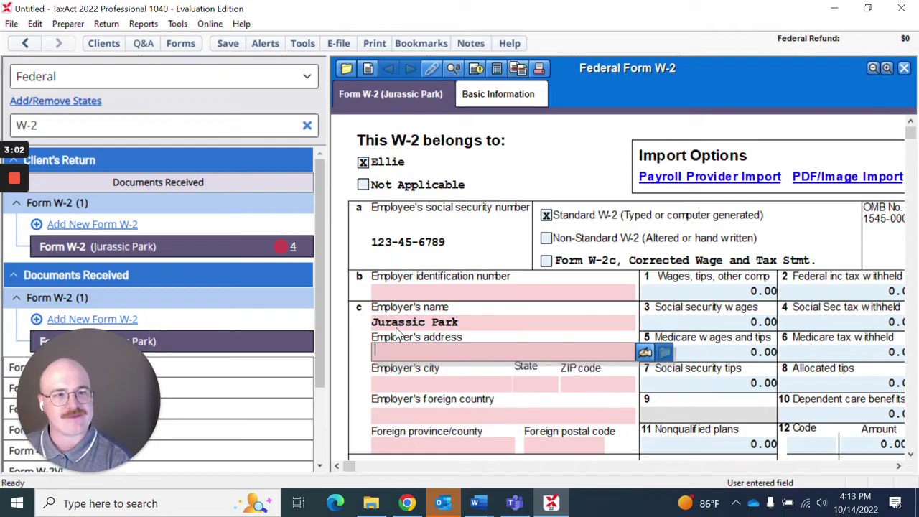
text(Isla)
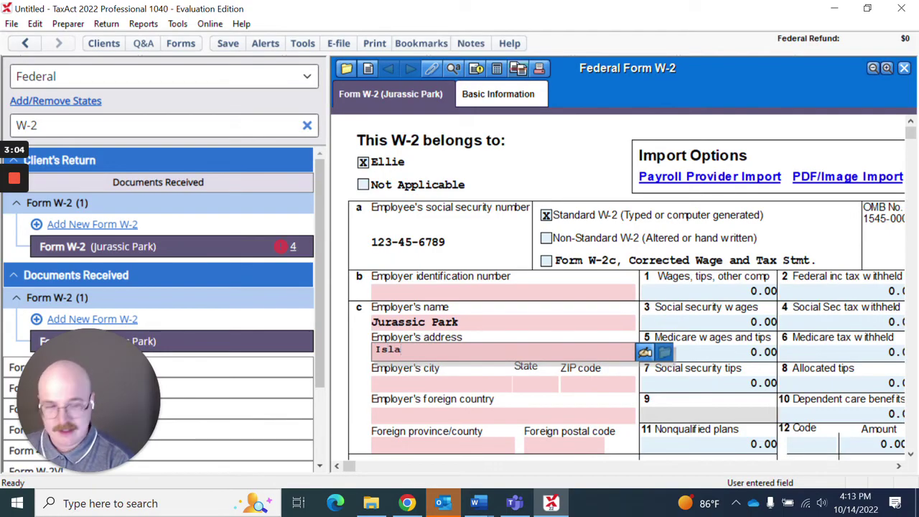
text( Nublar)
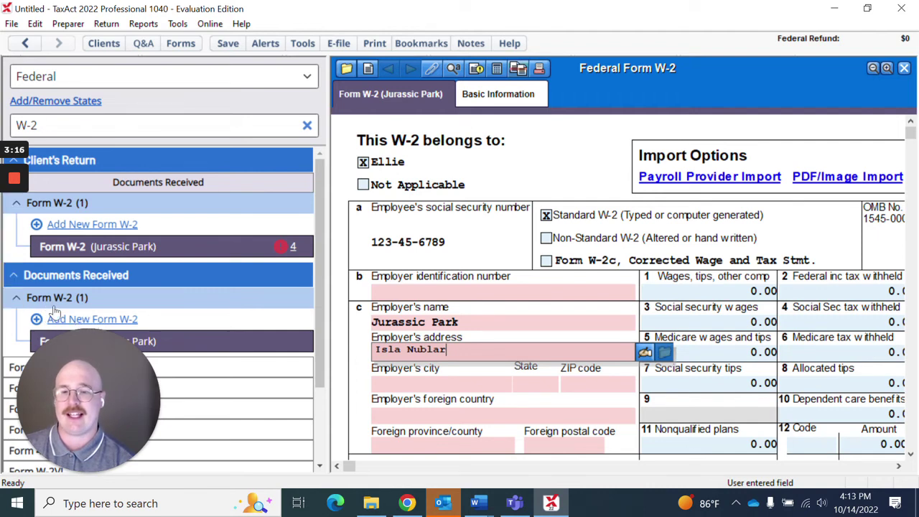
click(71, 321)
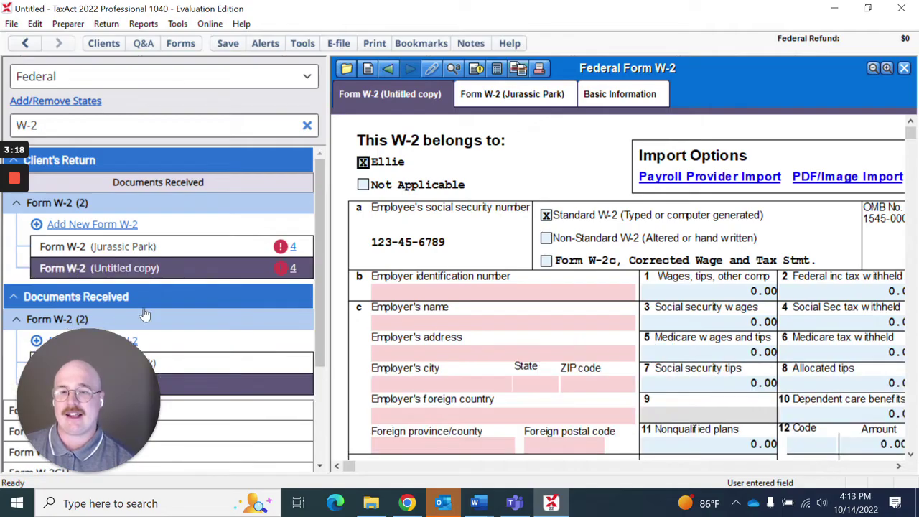
Clear the W-2 search filter so all the return's forms, including both W-2s, are listed
scroll(237, 341, down, 1)
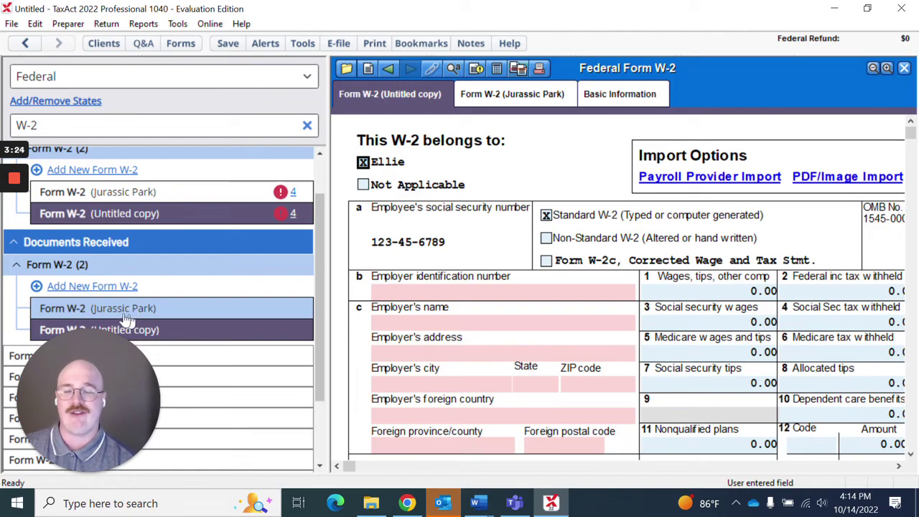
scroll(122, 316, up, 1)
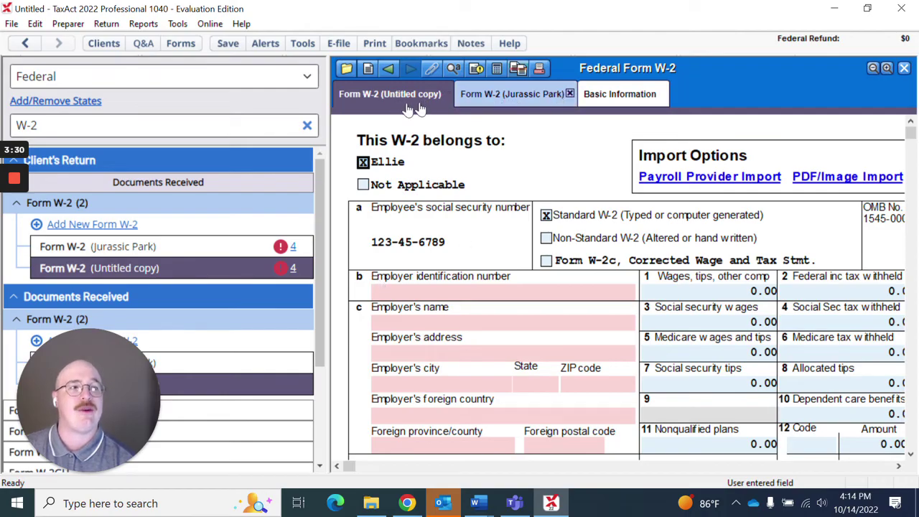
click(306, 128)
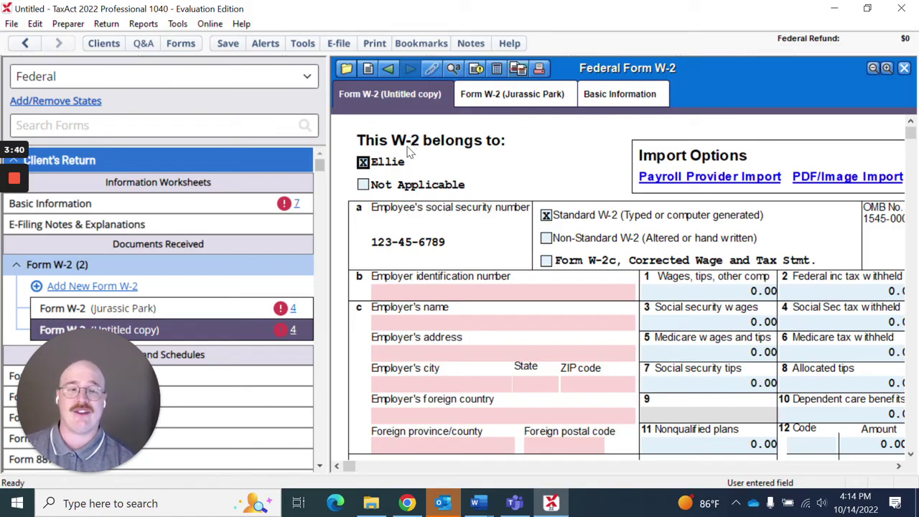
click(145, 46)
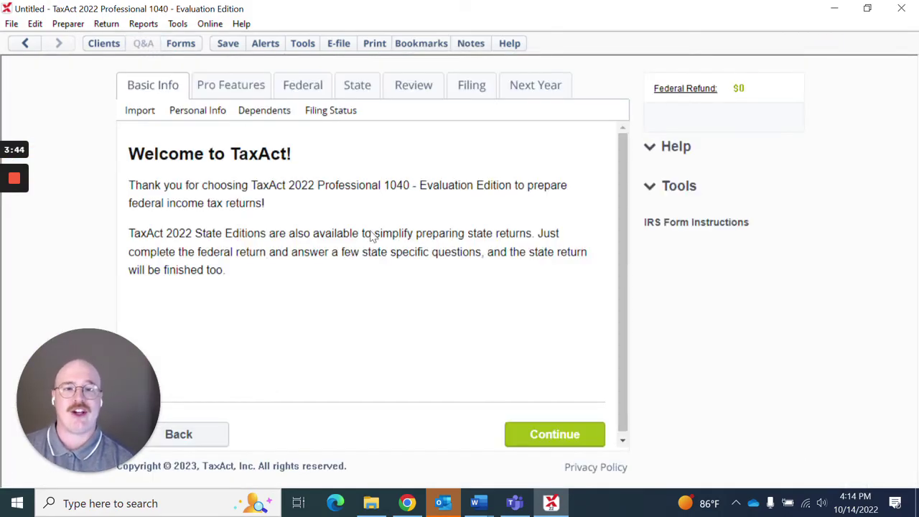
click(540, 435)
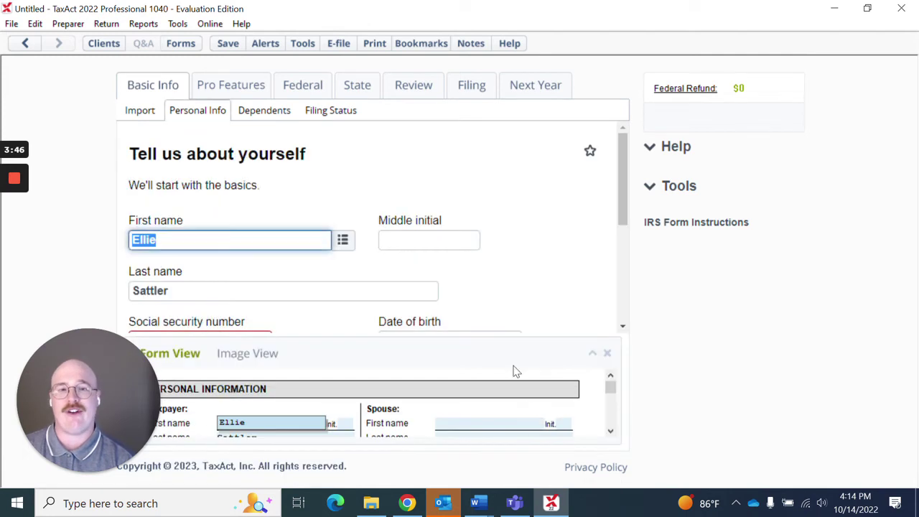
scroll(516, 241, down, 5)
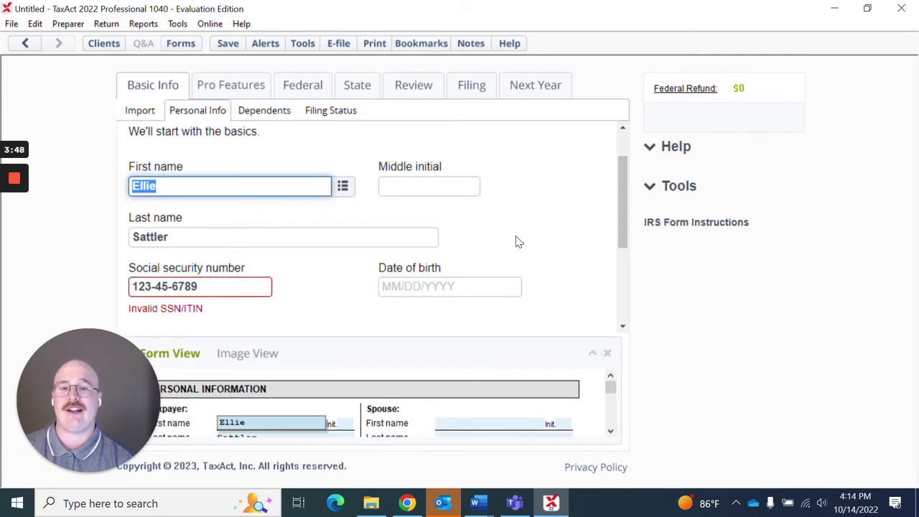
scroll(517, 241, up, 6)
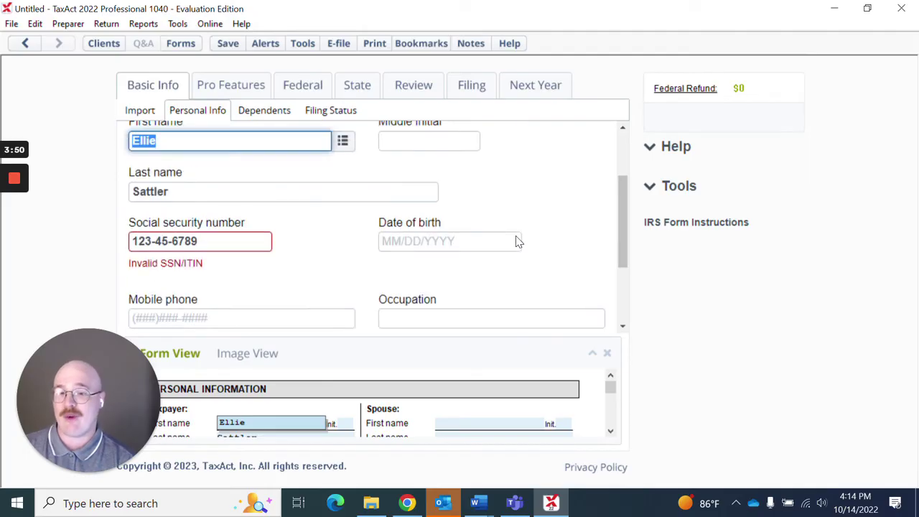
click(176, 45)
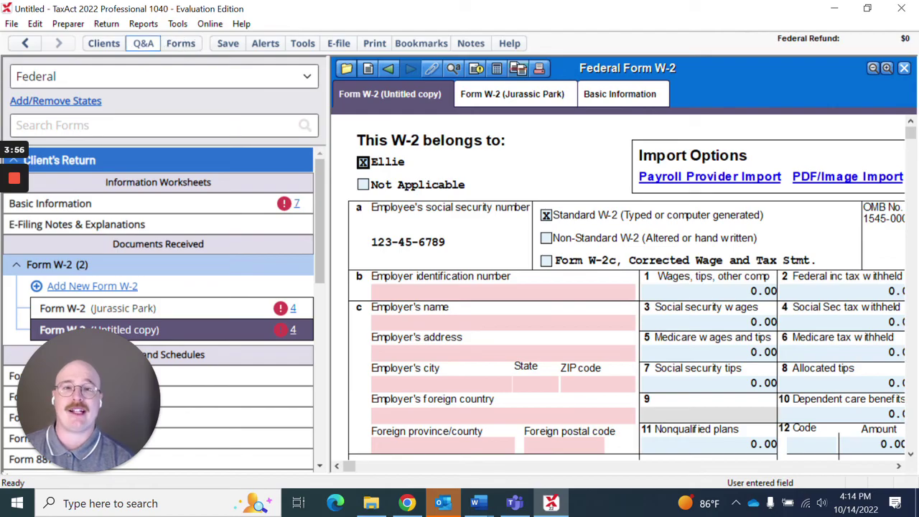
Save the return's changes as the default-named 2022 Individual Tax Return .ta2 file
click(98, 45)
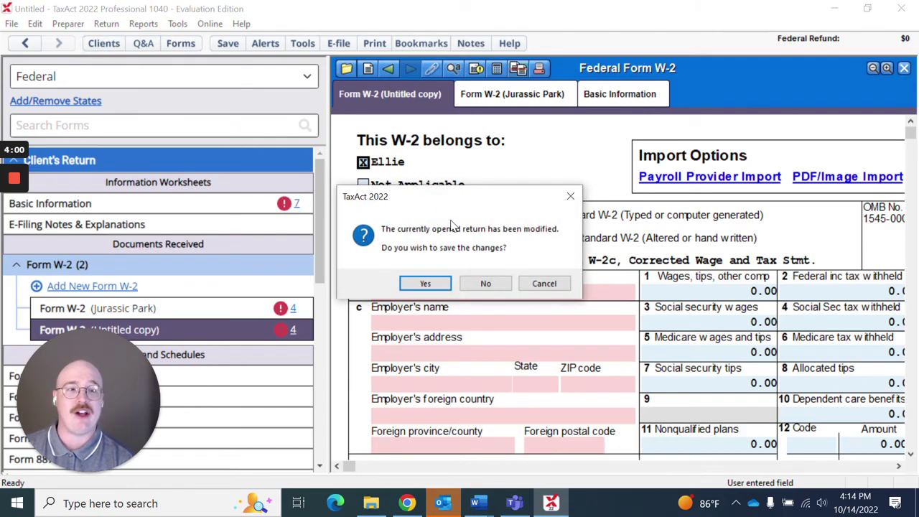
click(424, 284)
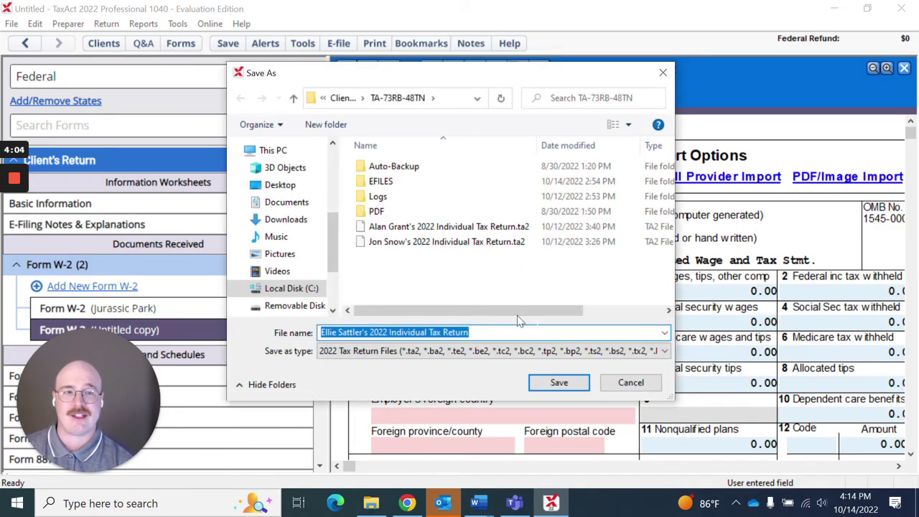
click(559, 382)
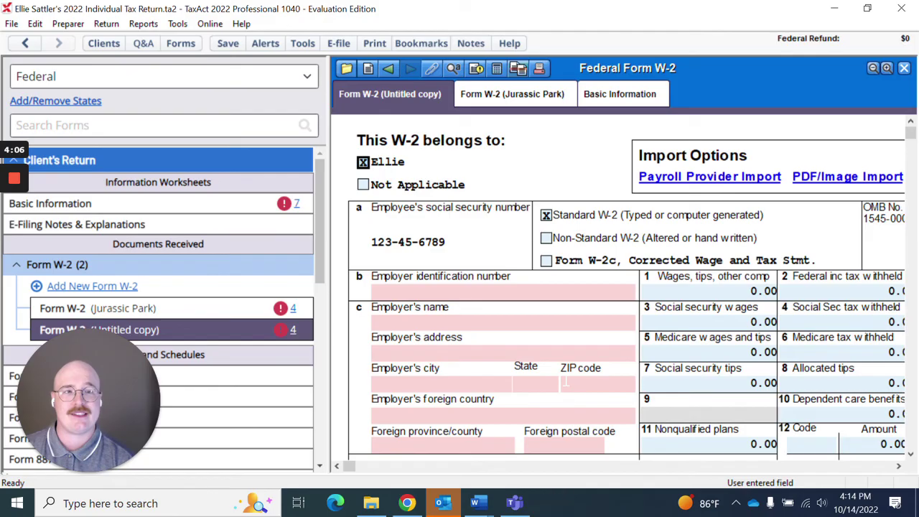